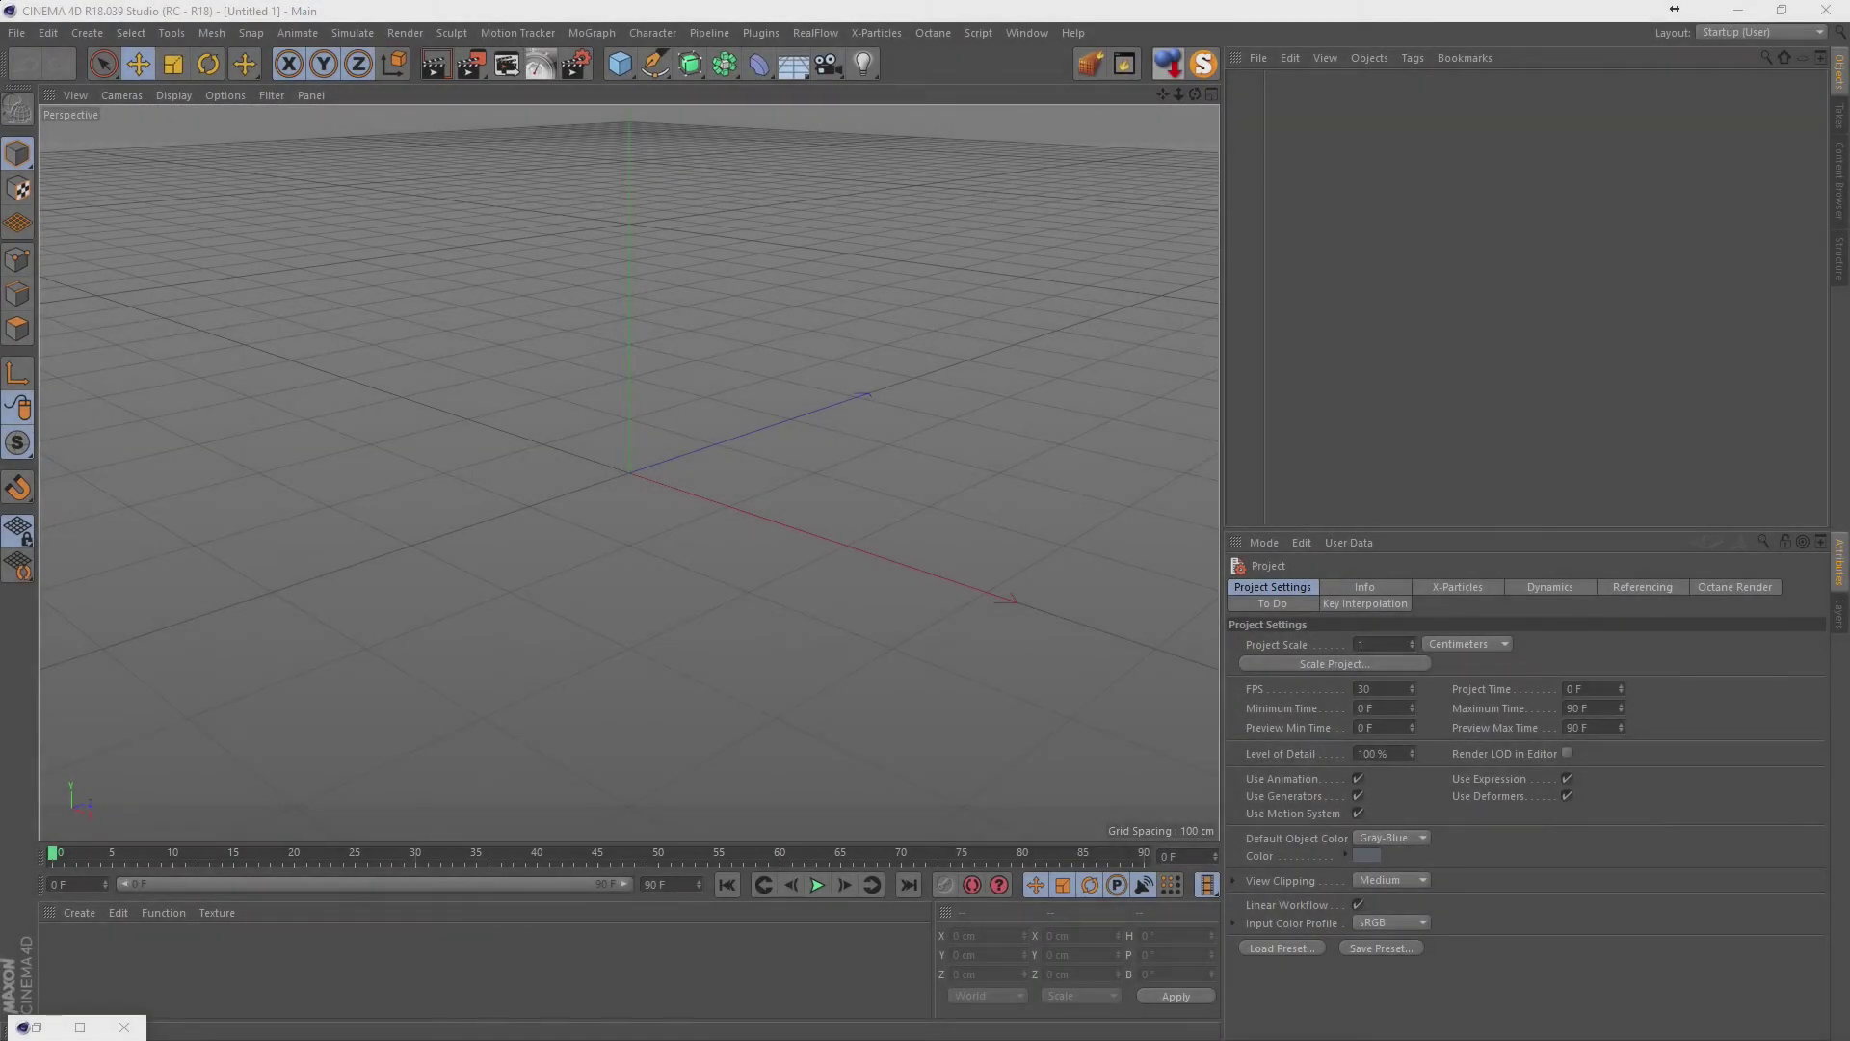
Open the primitive objects palette, then select OctaneCamera.1 to check its coordinates
click(620, 63)
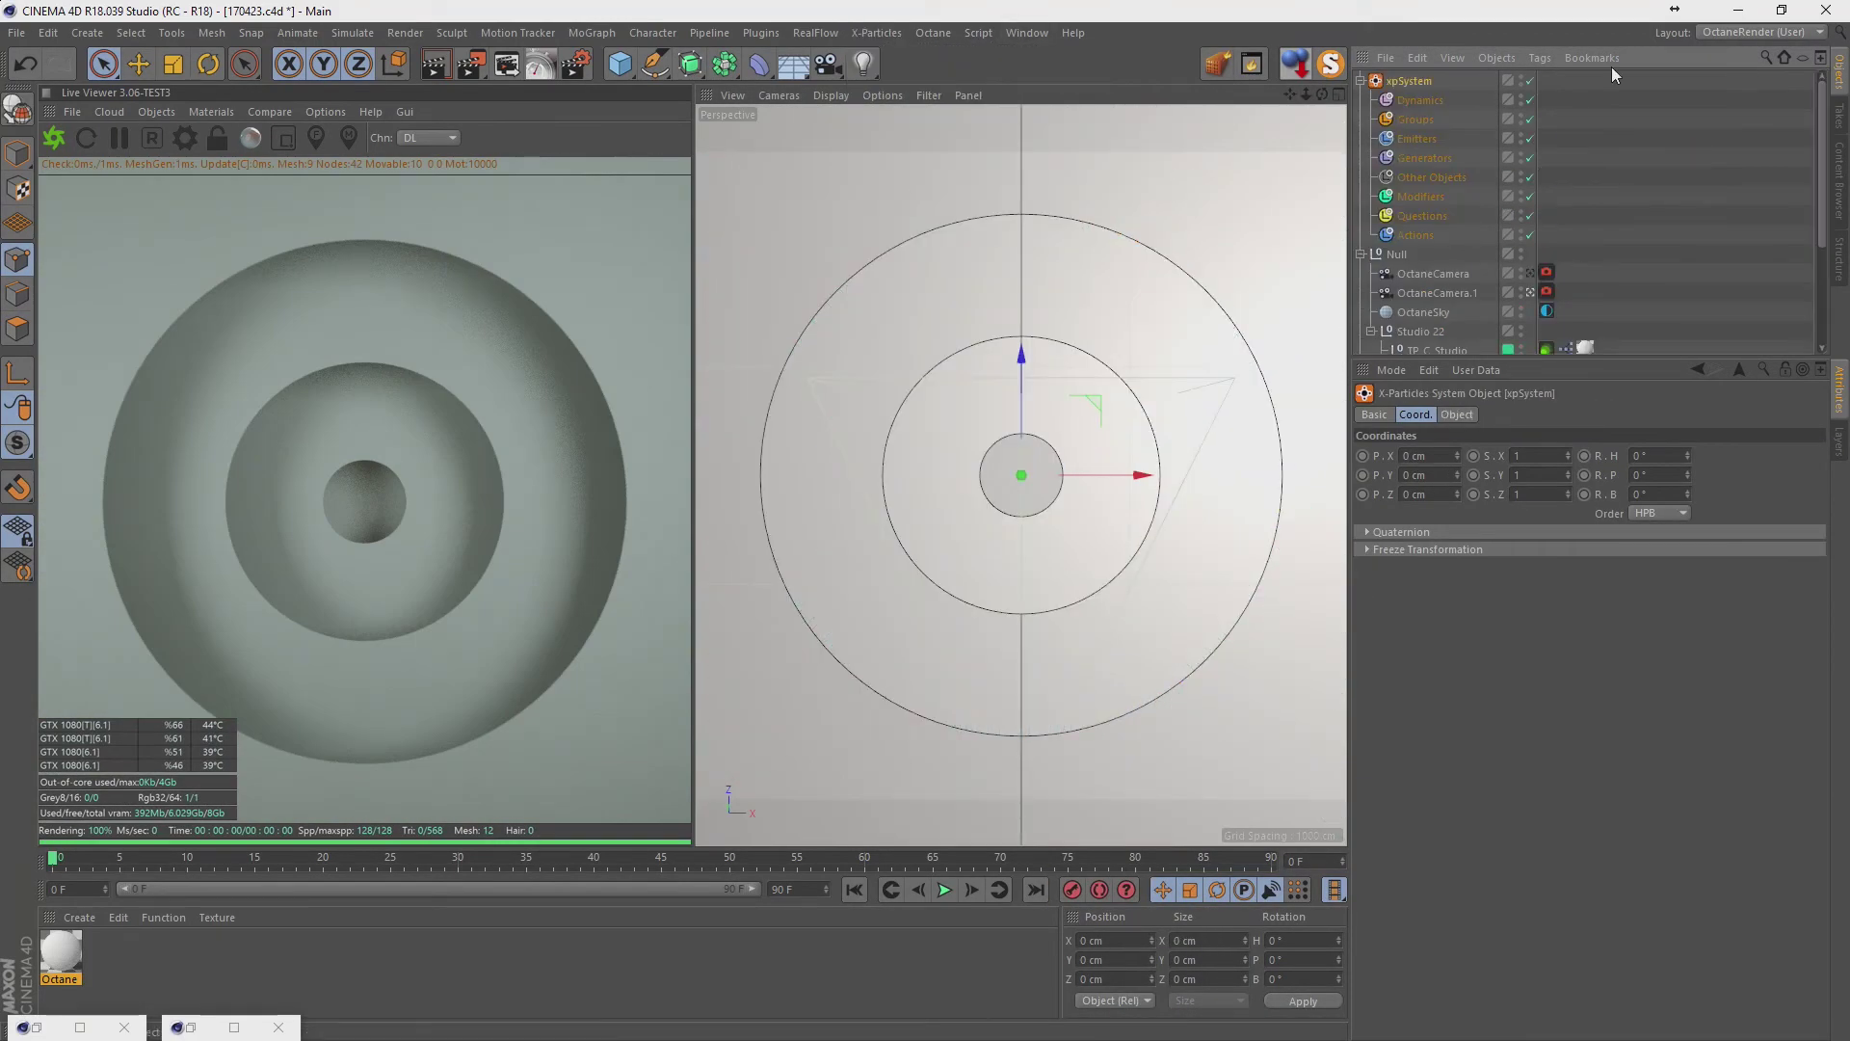
click(1579, 289)
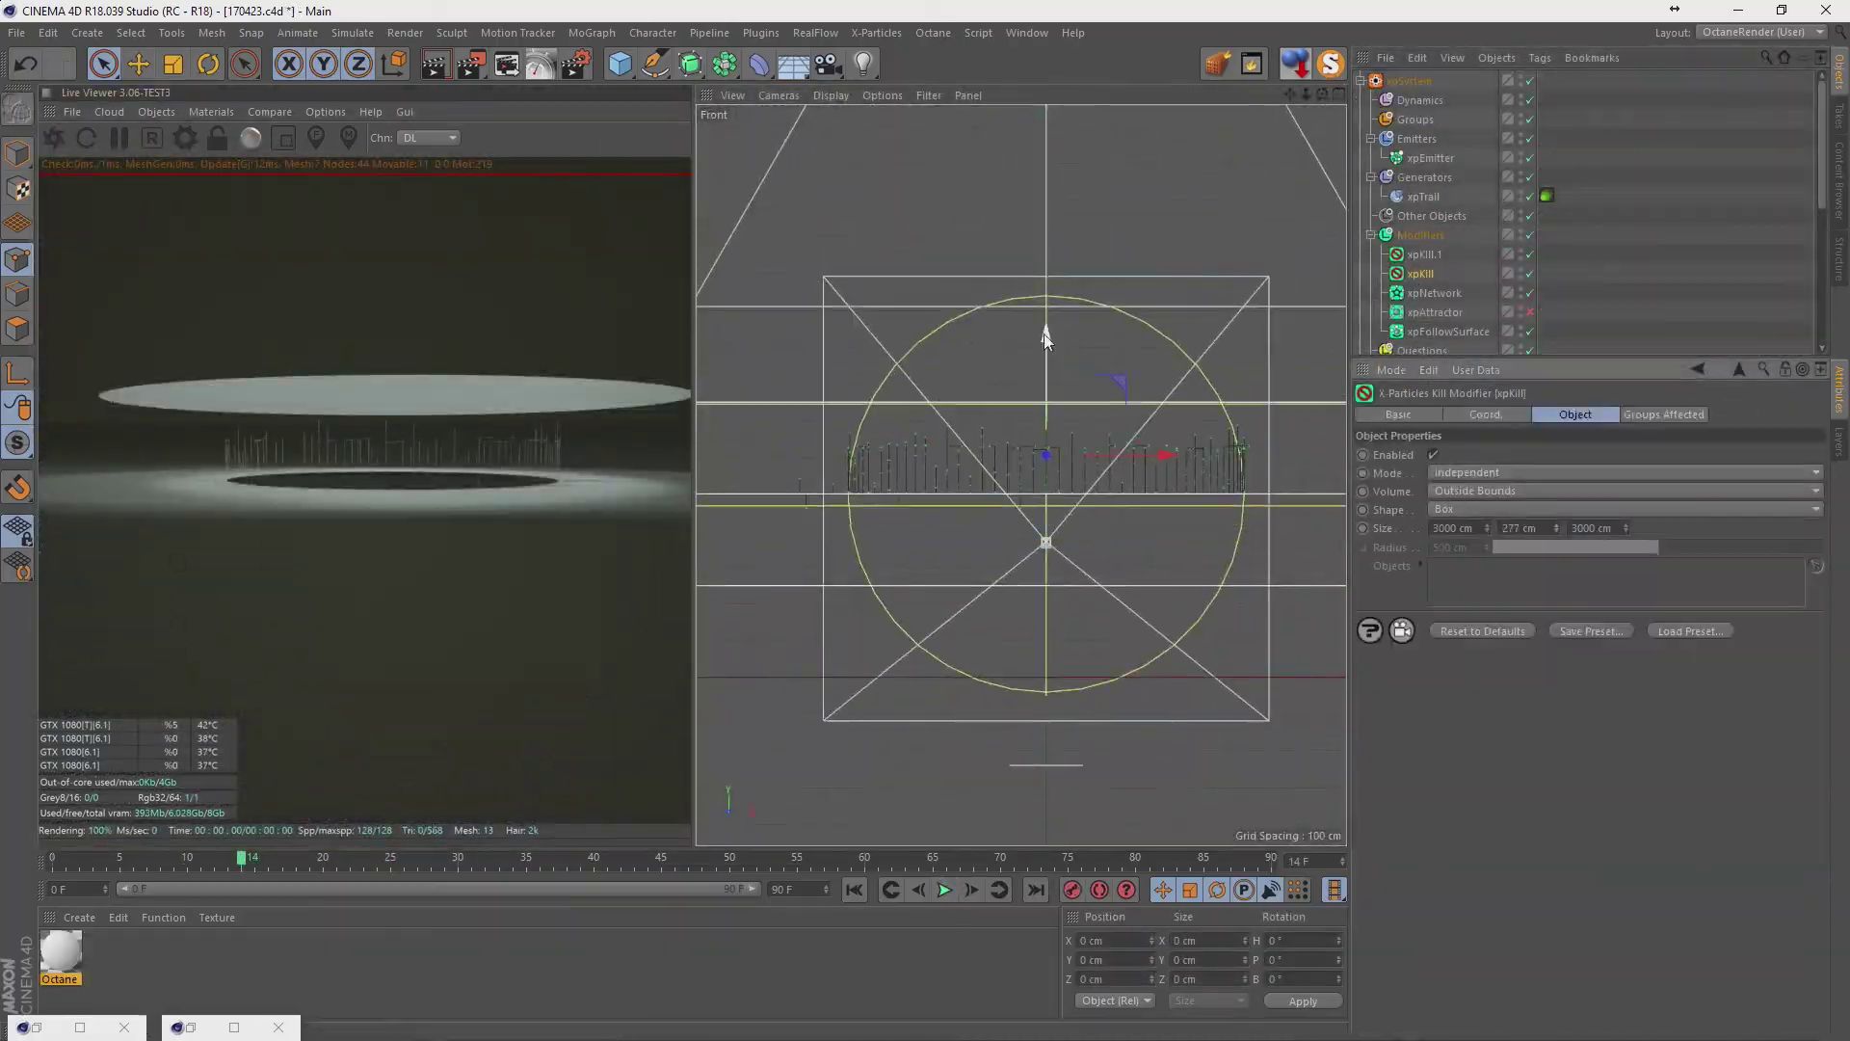
Play the animation to preview the particle trails spreading from the disc
click(945, 889)
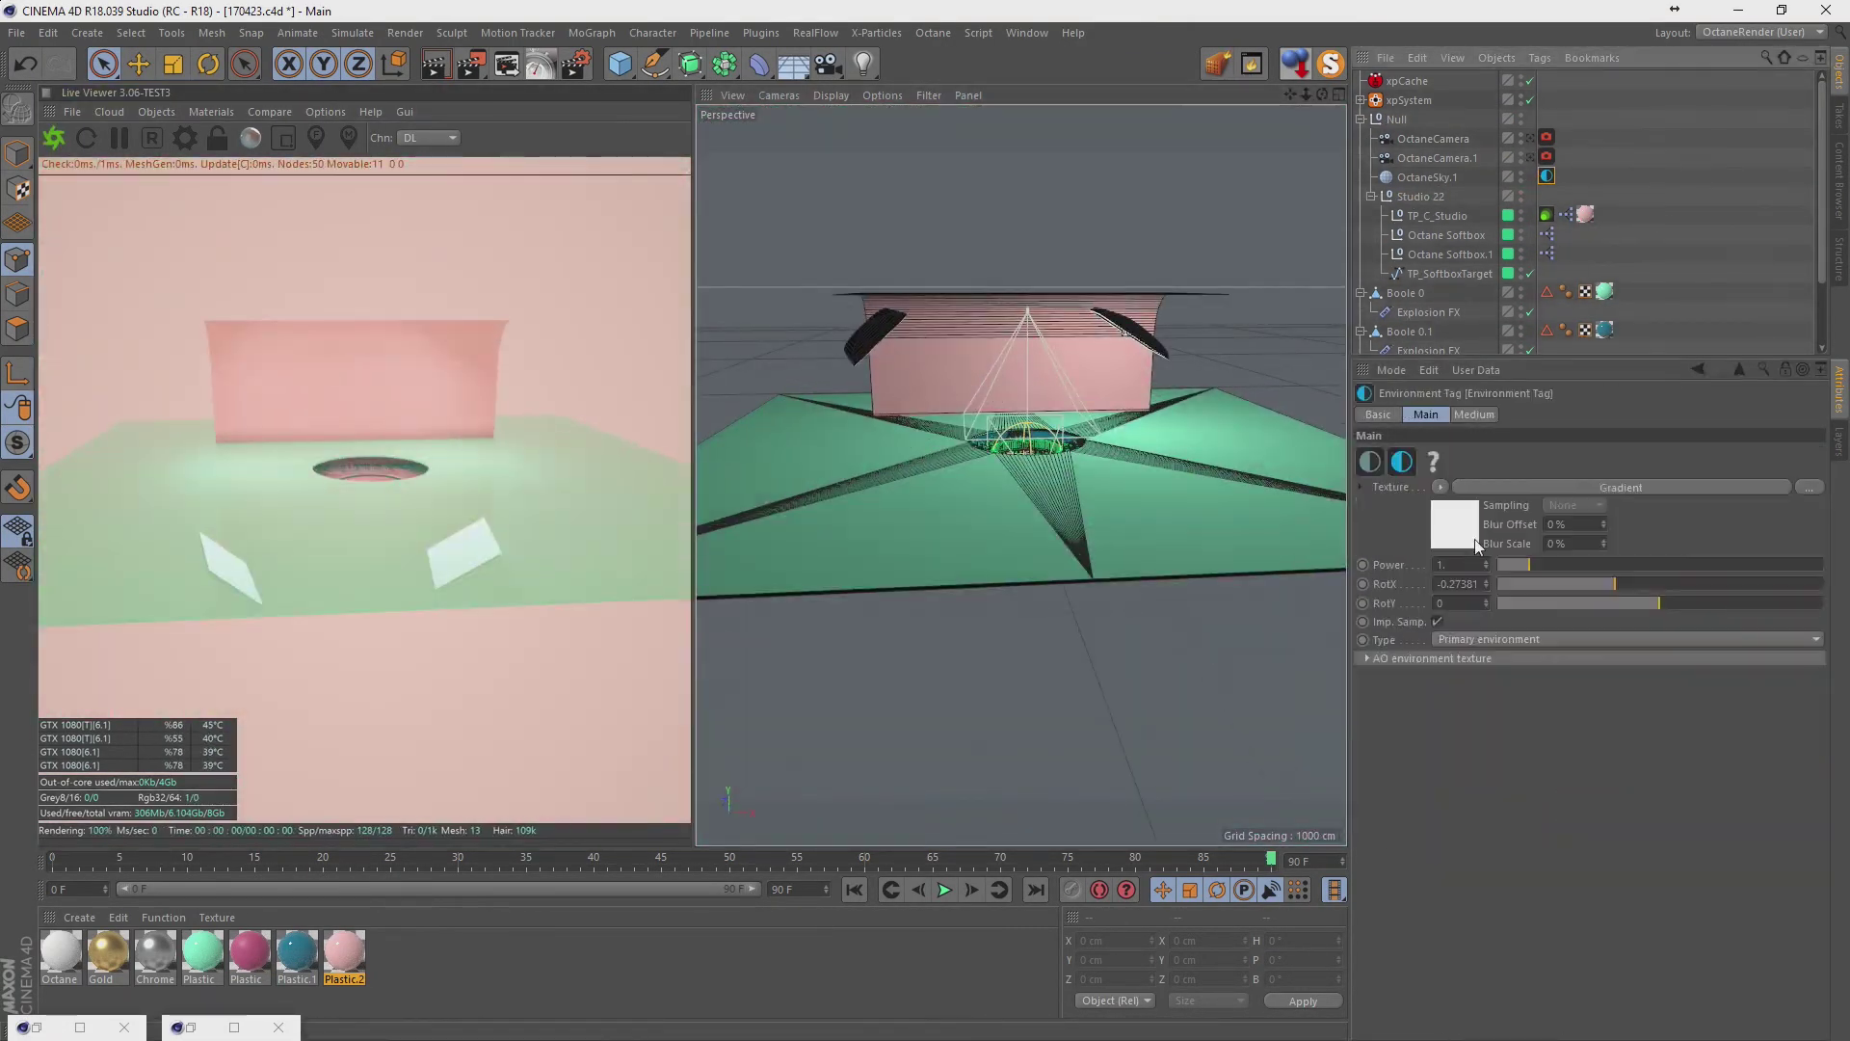
Open the background sky's Gradient shader settings
click(1472, 538)
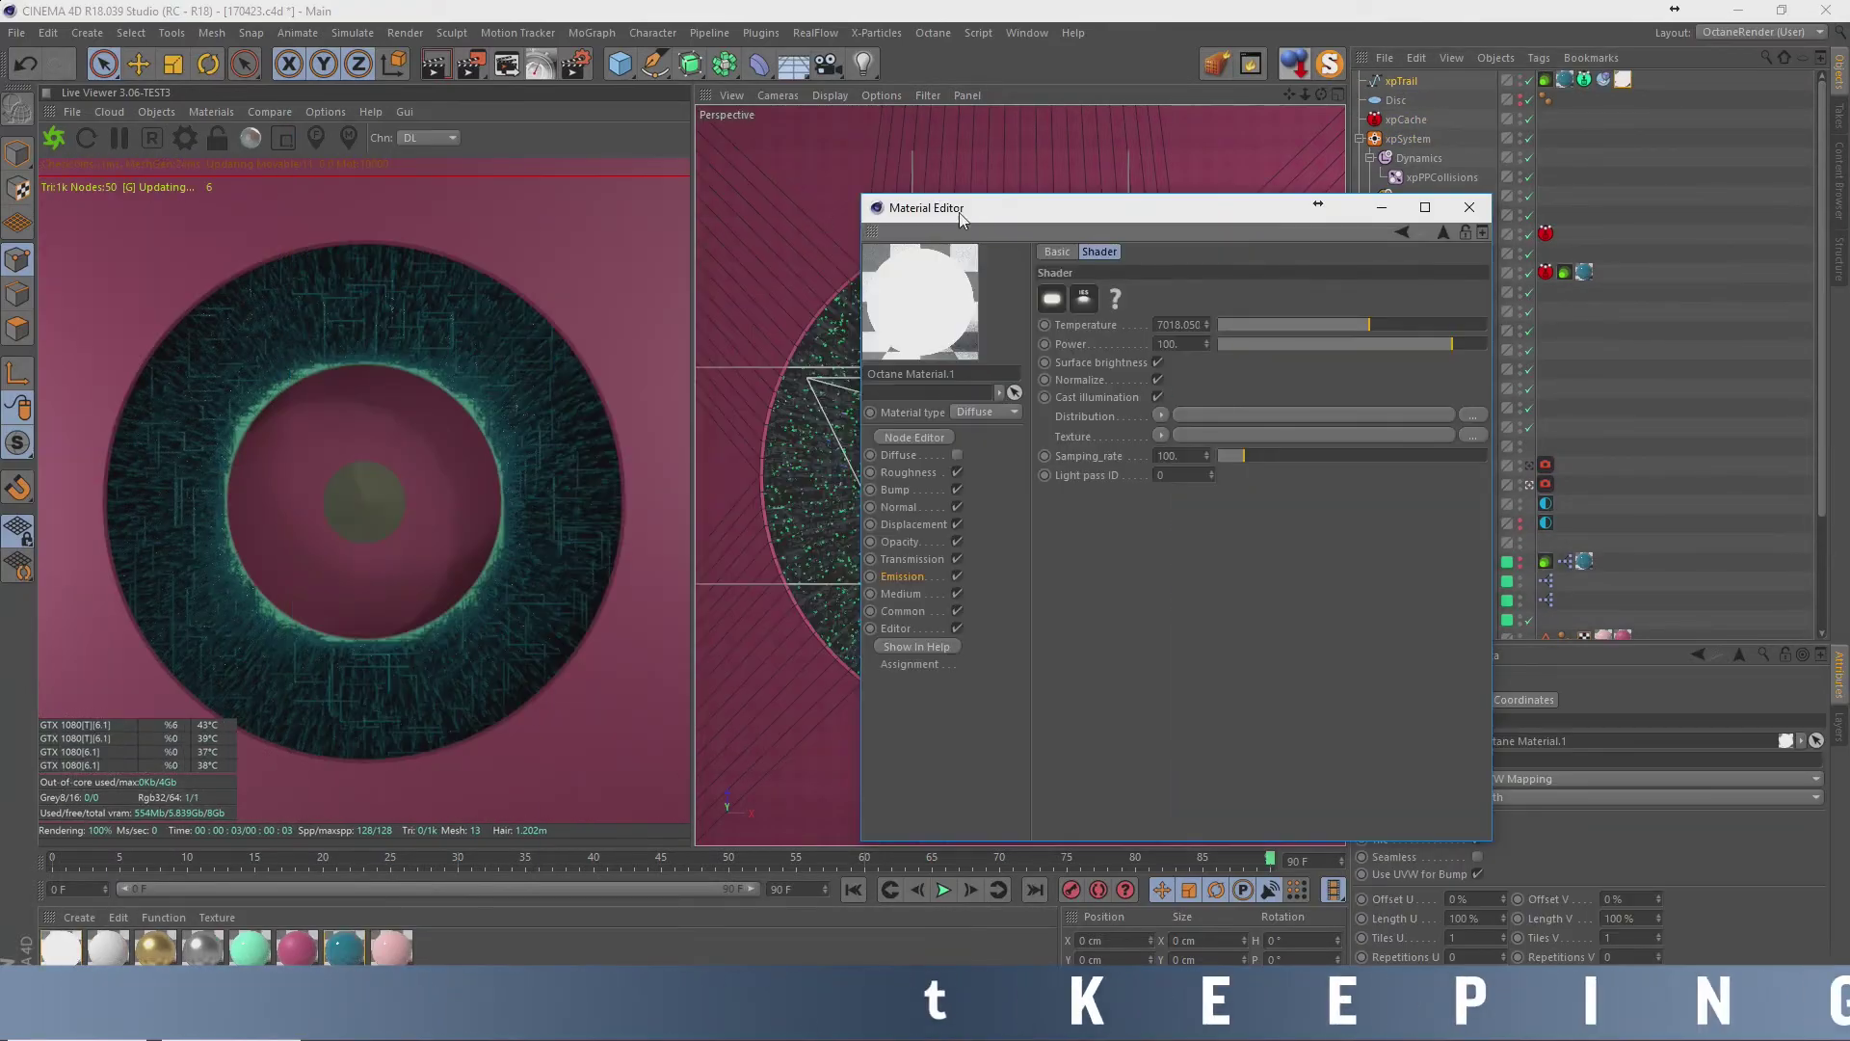
Apply green Plastic to the inner disc, view through OctaneCamera.1, and inspect Explosion FX cluster settings
click(1545, 81)
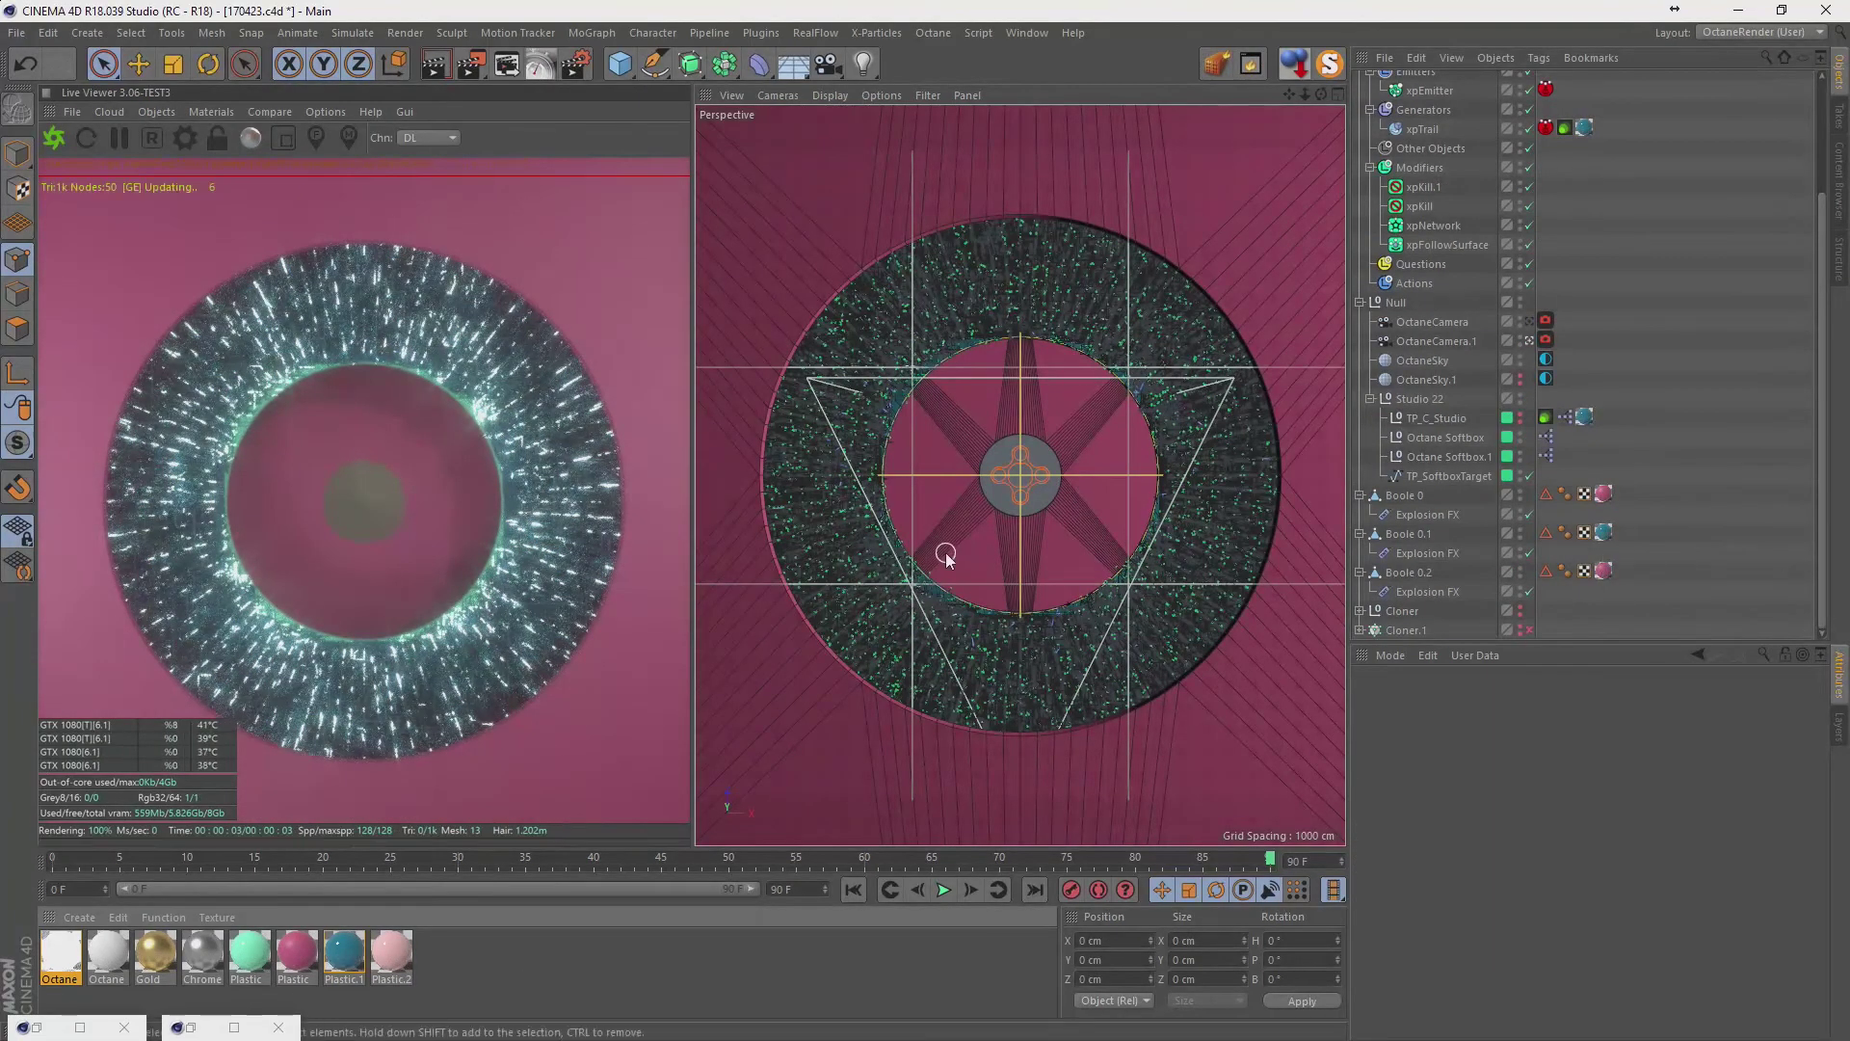
drag(250, 954, 1060, 405)
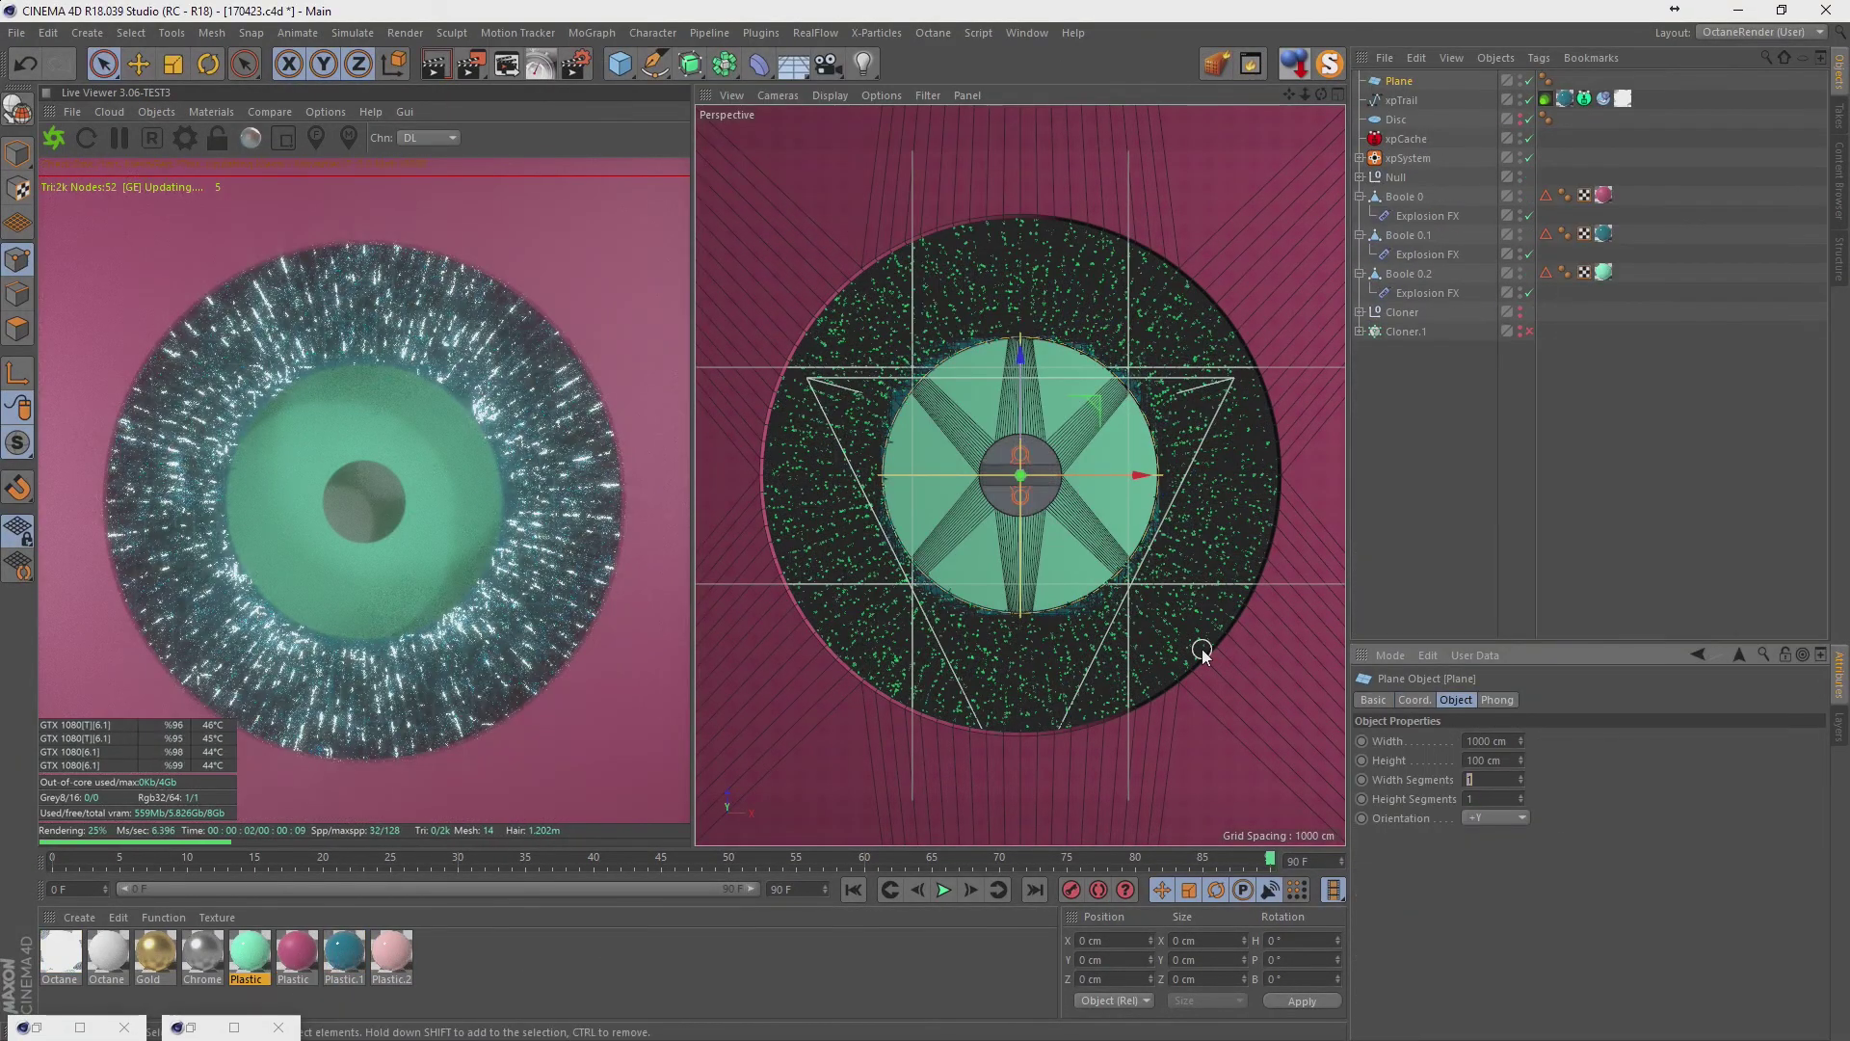
click(1360, 176)
click(1530, 215)
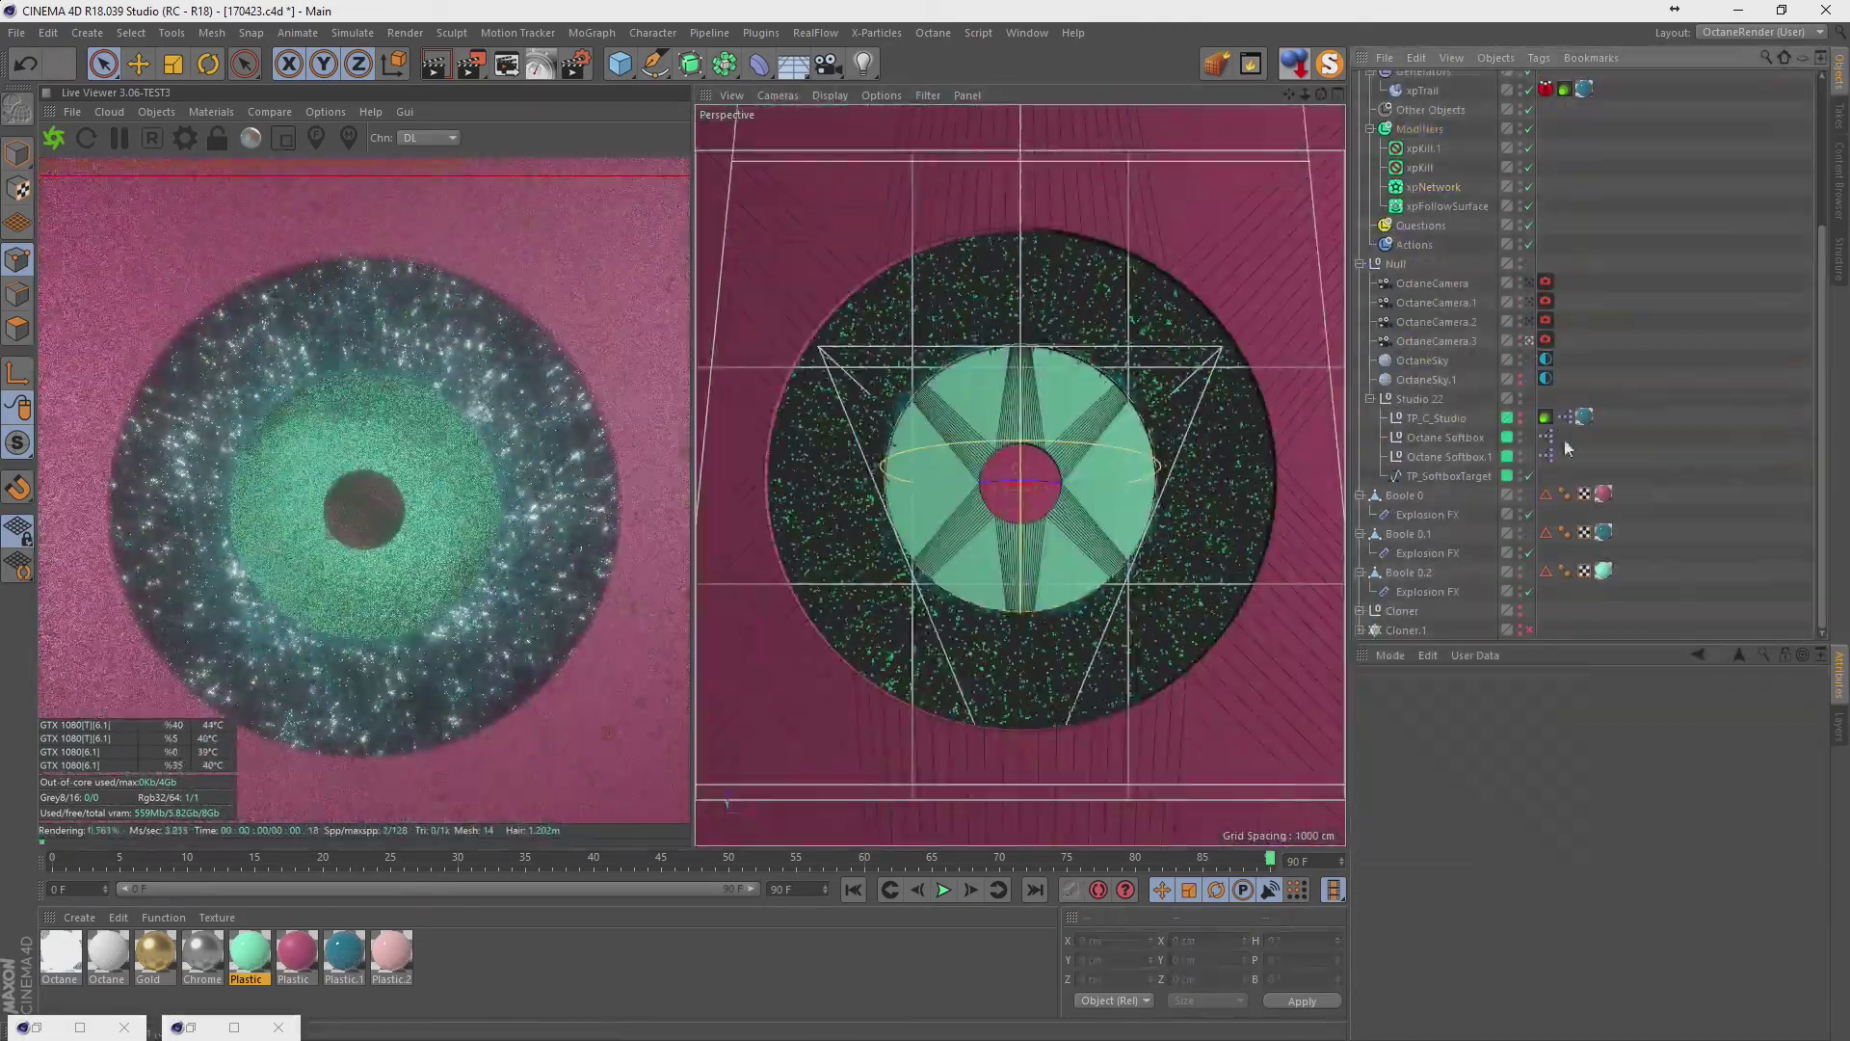
click(1426, 553)
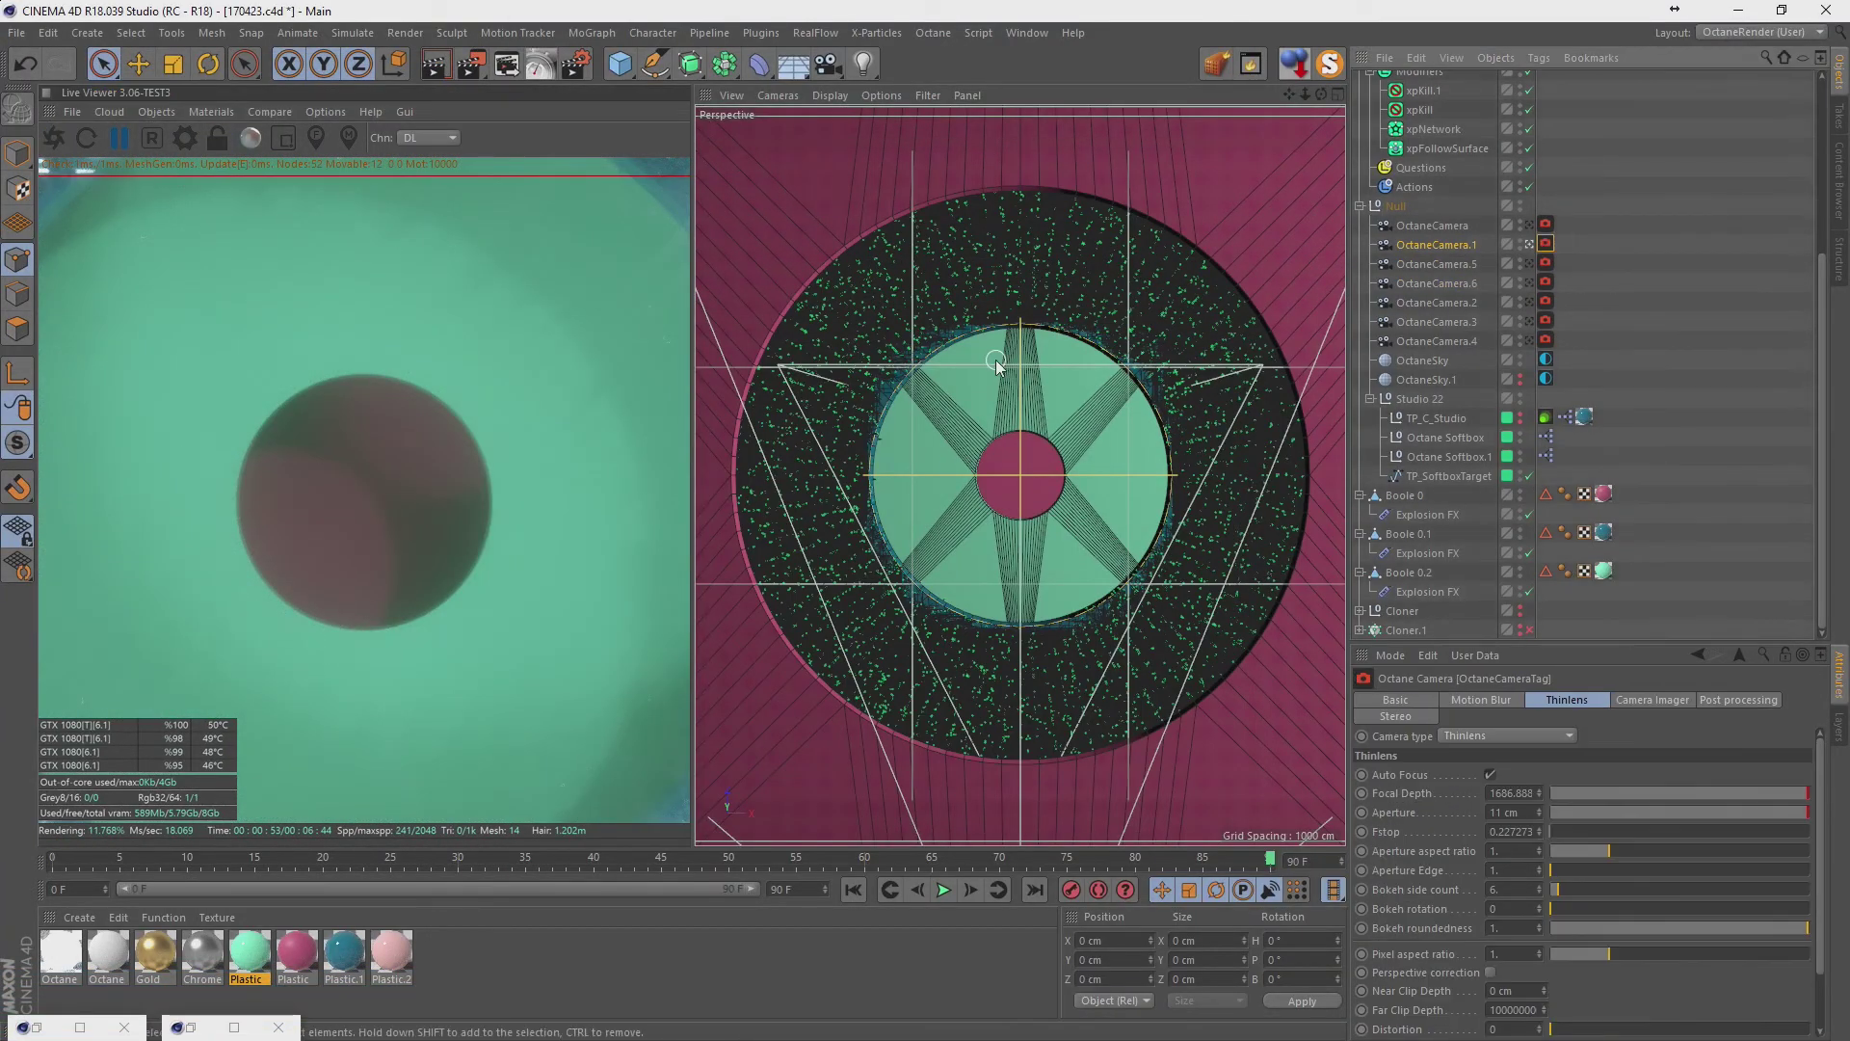
Select both xpTrail objects and start the final Shift+R render in the Picture Viewer
click(997, 362)
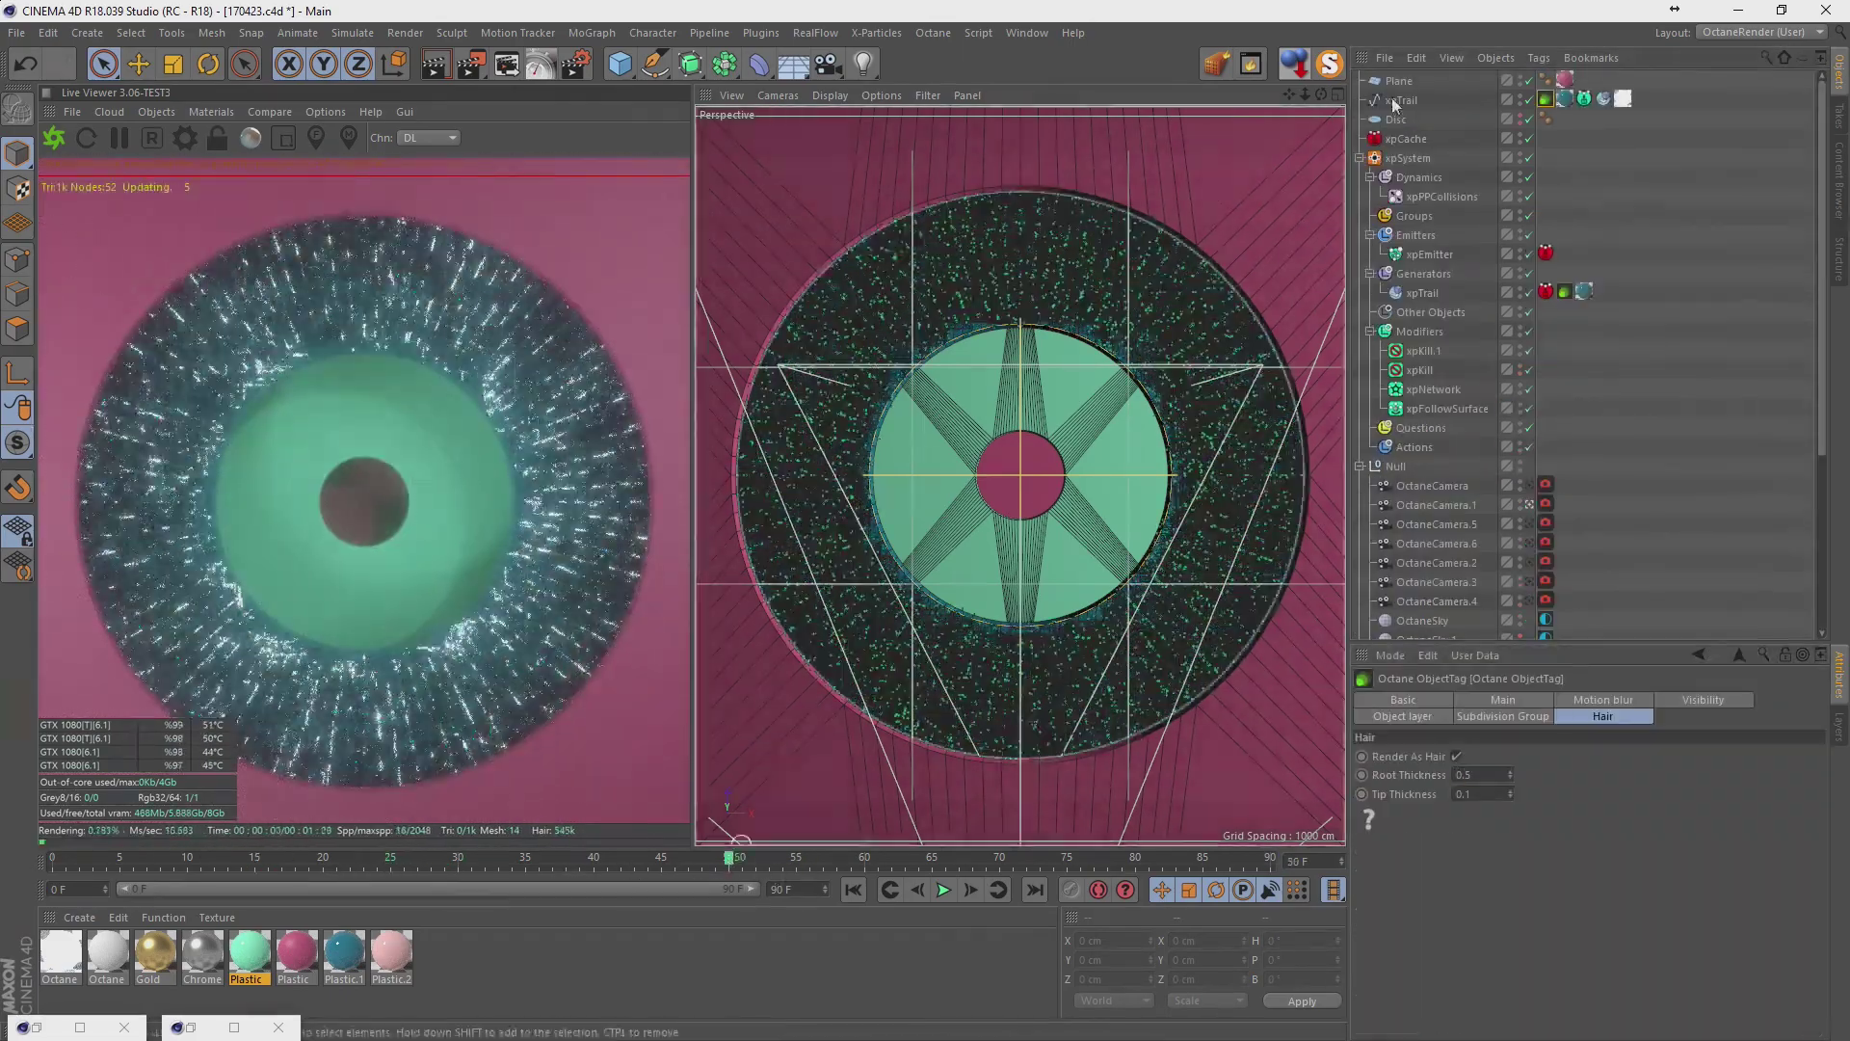
click(1393, 101)
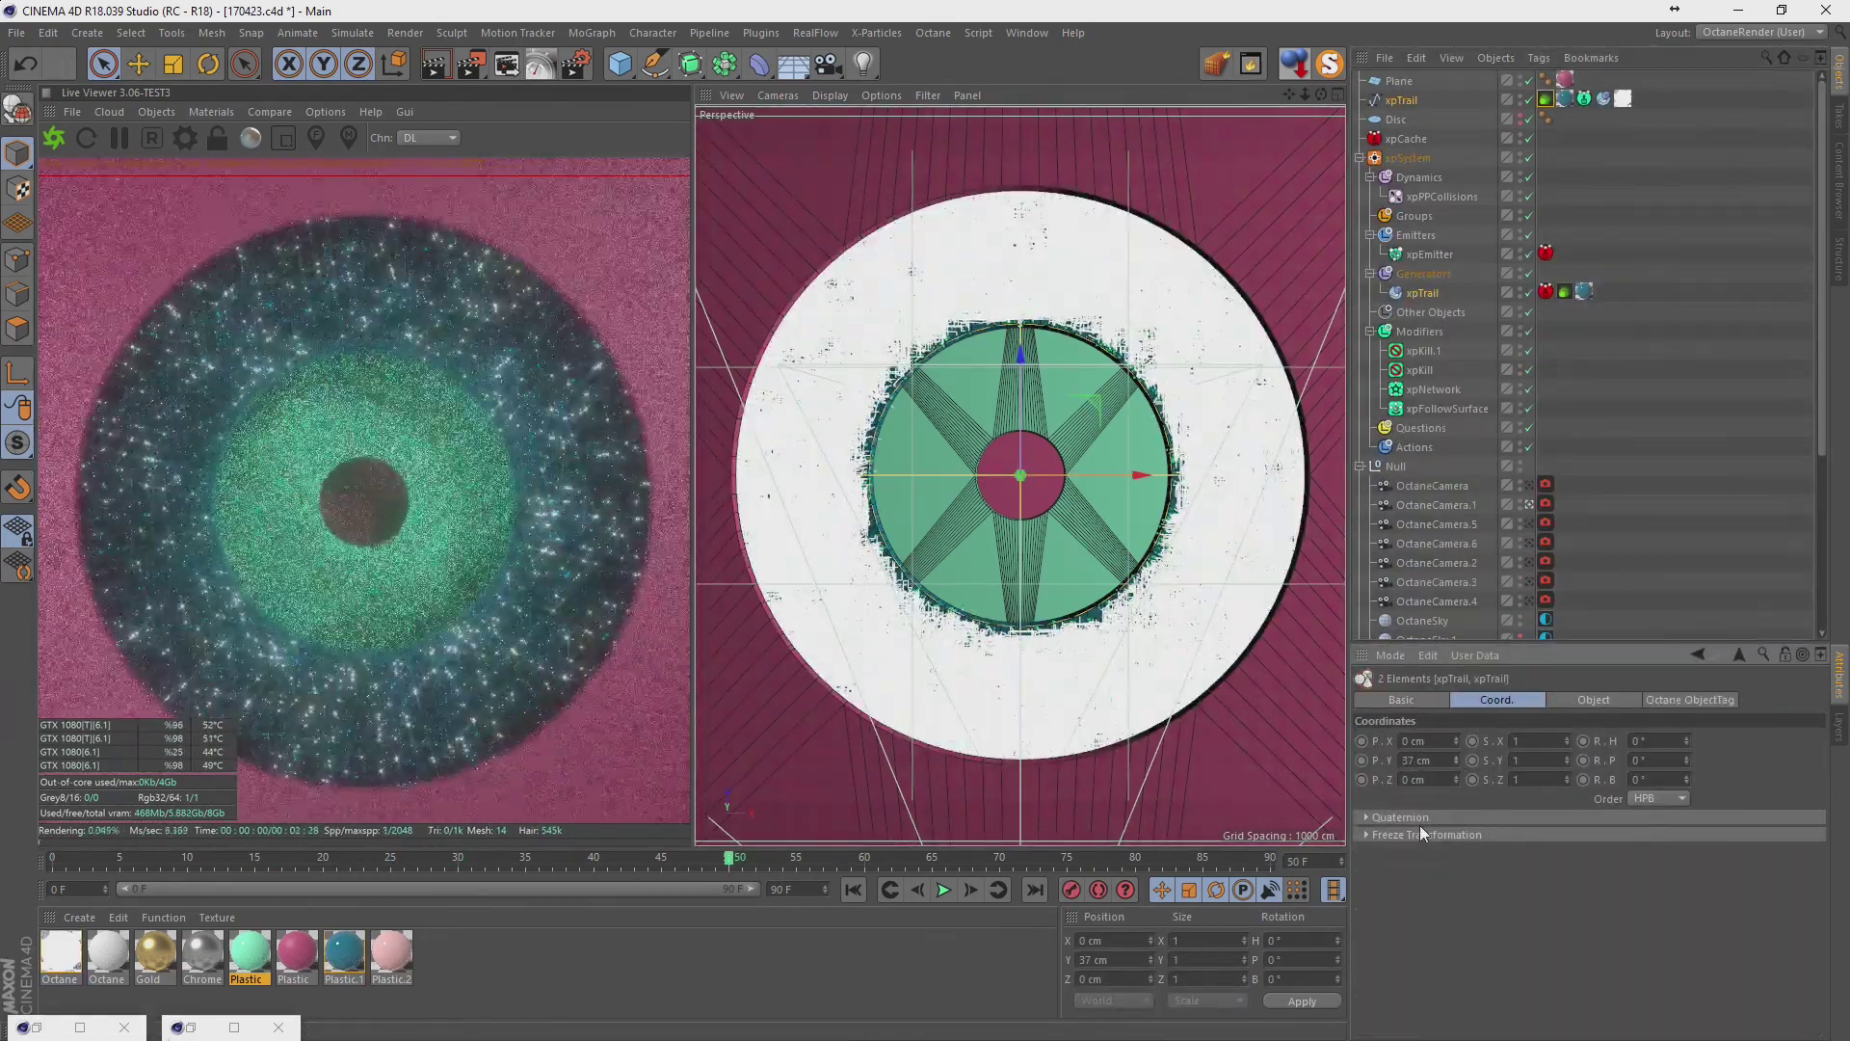
key(shift+r)
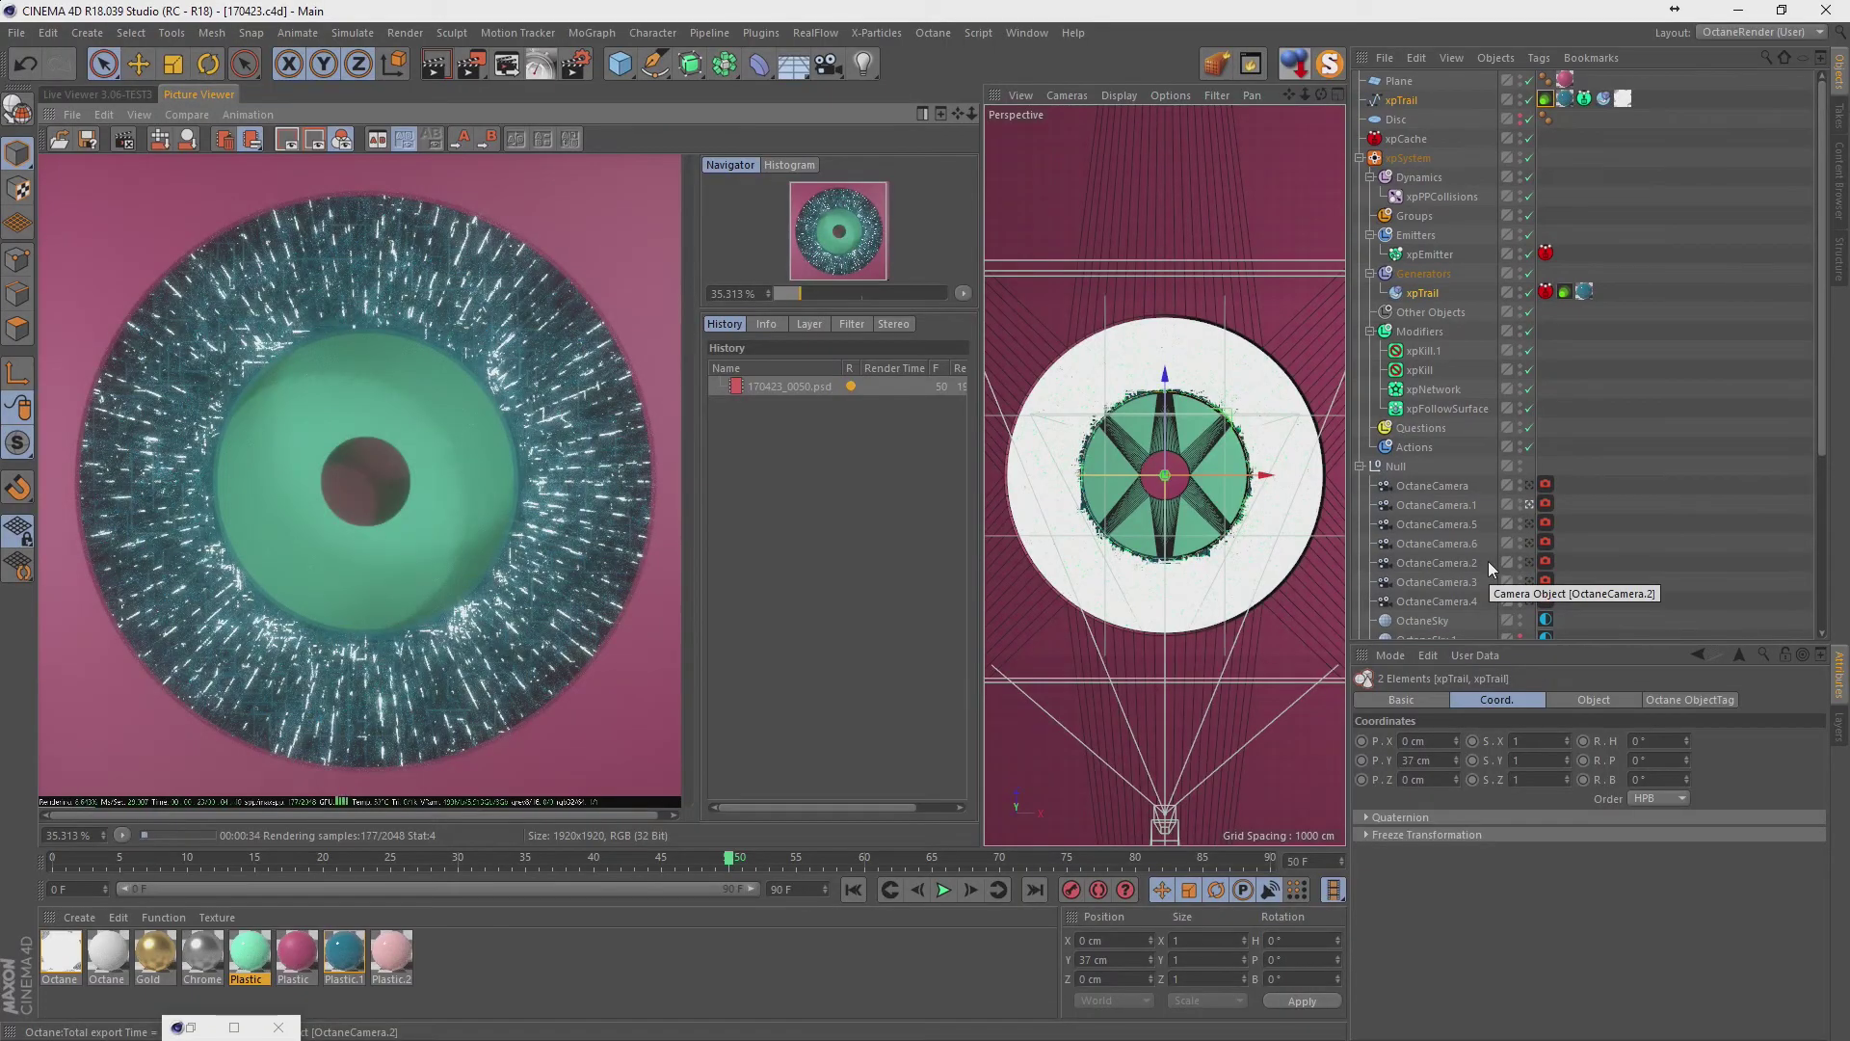